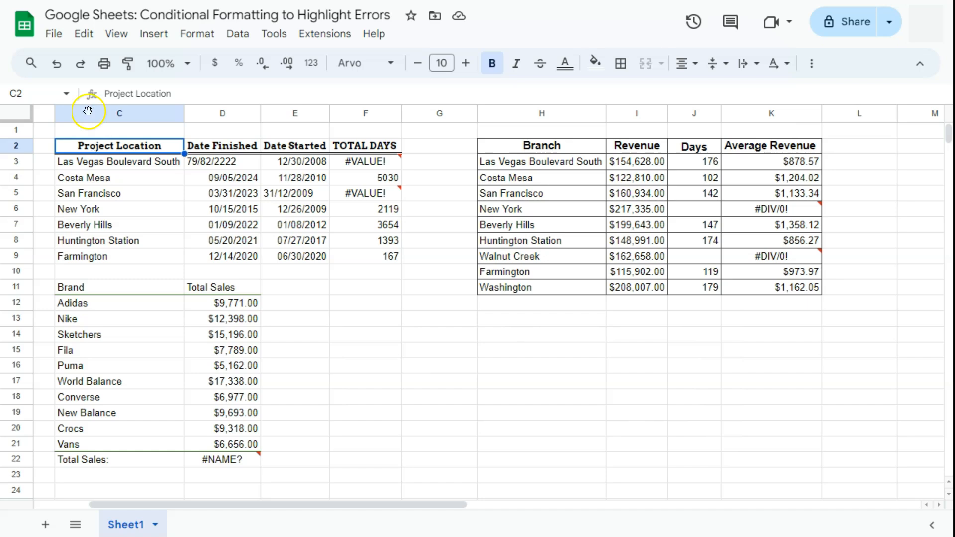
Select the entire sheet and give a new conditional format rule the condition 'Custom formula is'
click(23, 116)
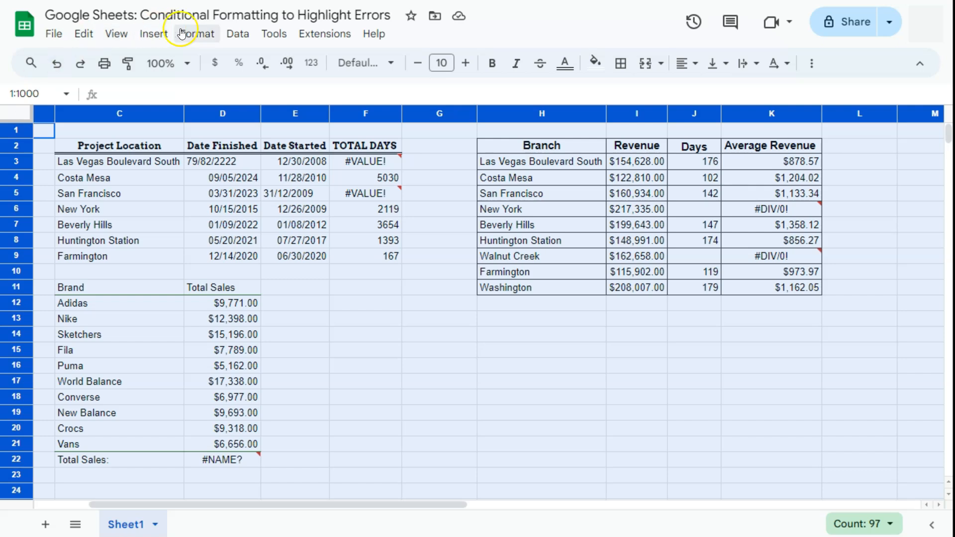
click(199, 34)
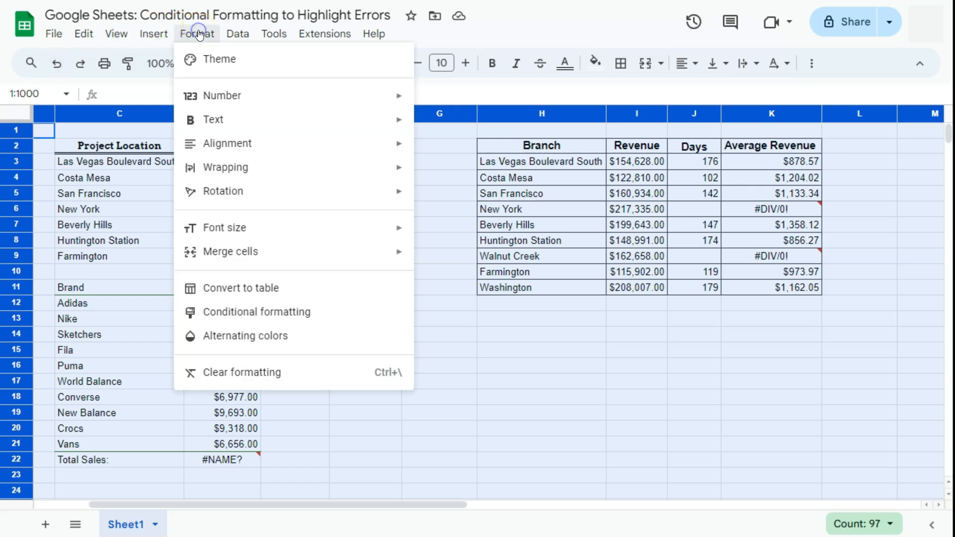
click(251, 314)
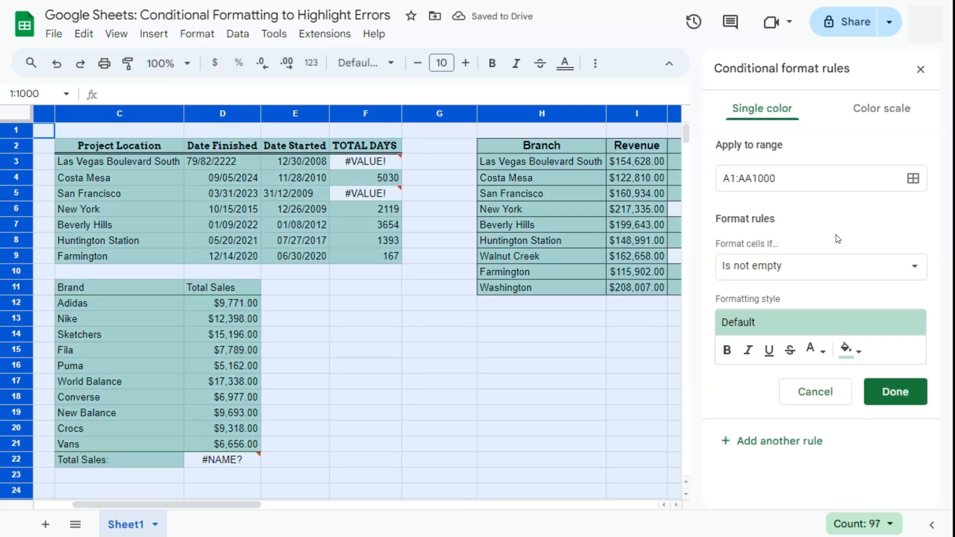
click(837, 228)
click(771, 269)
click(771, 269)
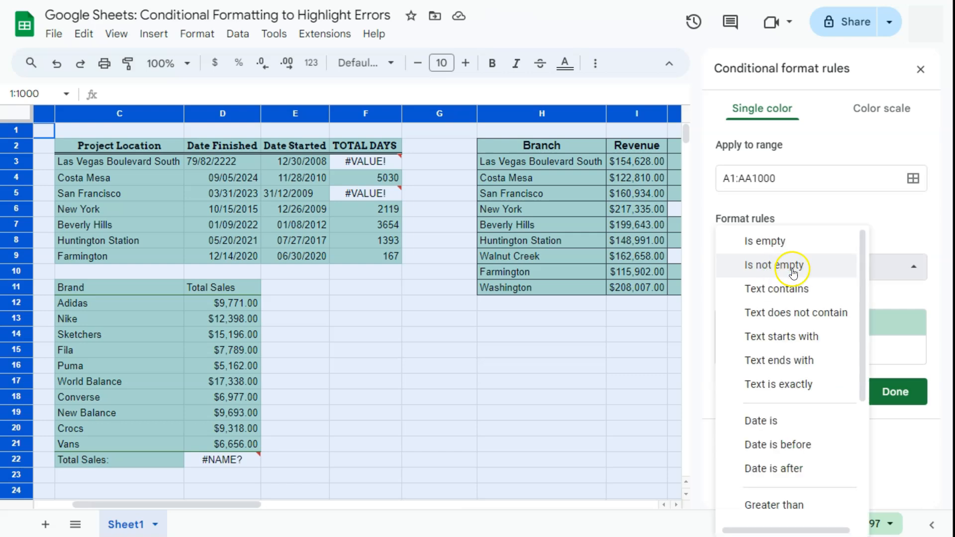
scroll(810, 388, down, 3)
scroll(807, 398, down, 1)
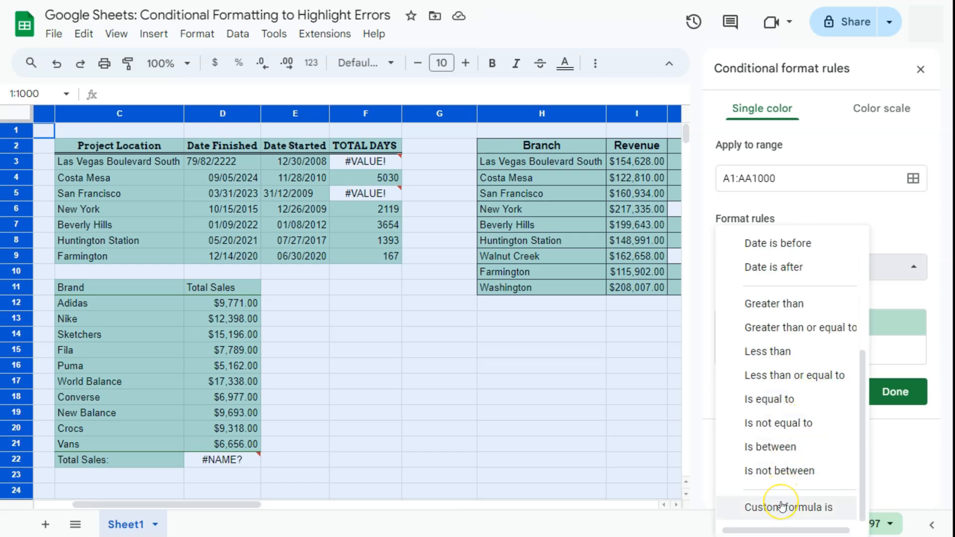
click(782, 506)
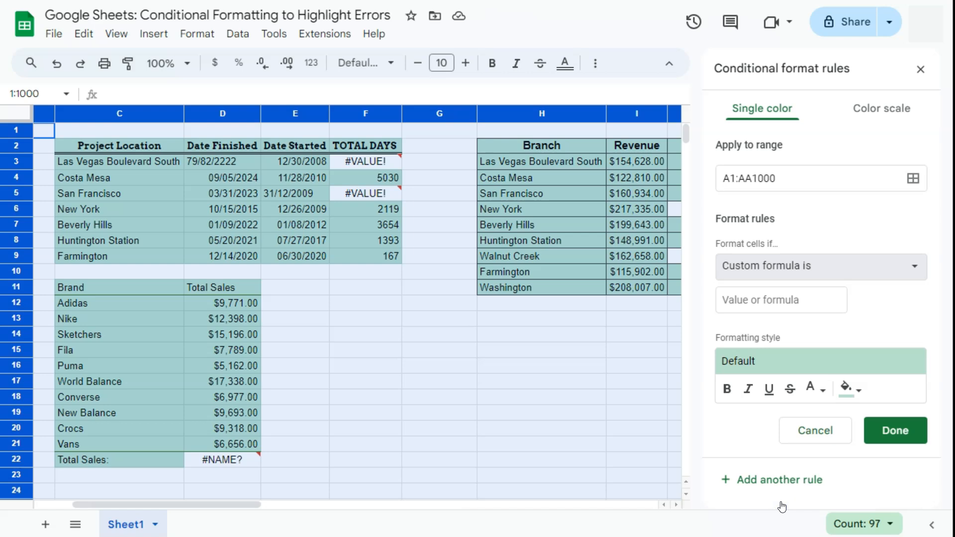
Enter =ERROR.TYPE(A1) as the rule's custom formula
click(763, 301)
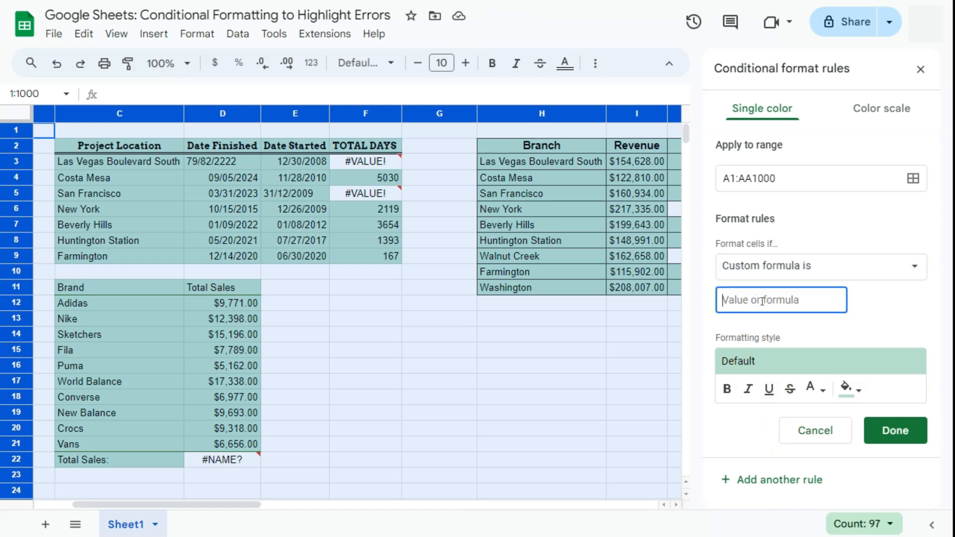
text(=)
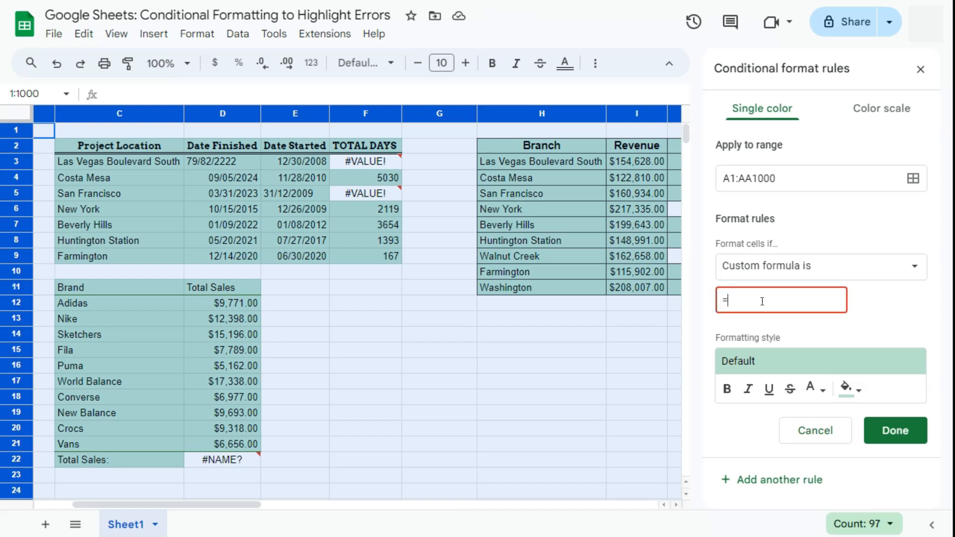
text(ERROR)
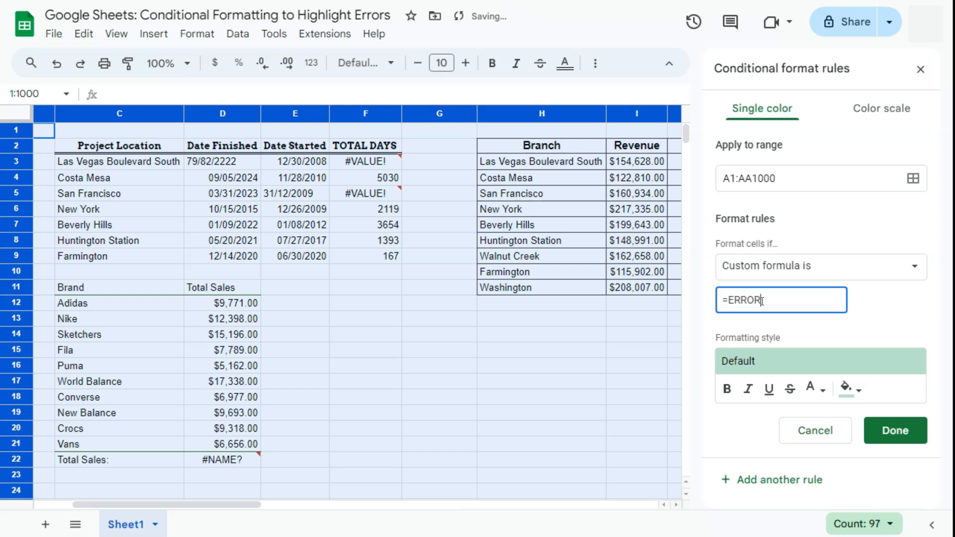
click(775, 300)
text(.TYPE(A)
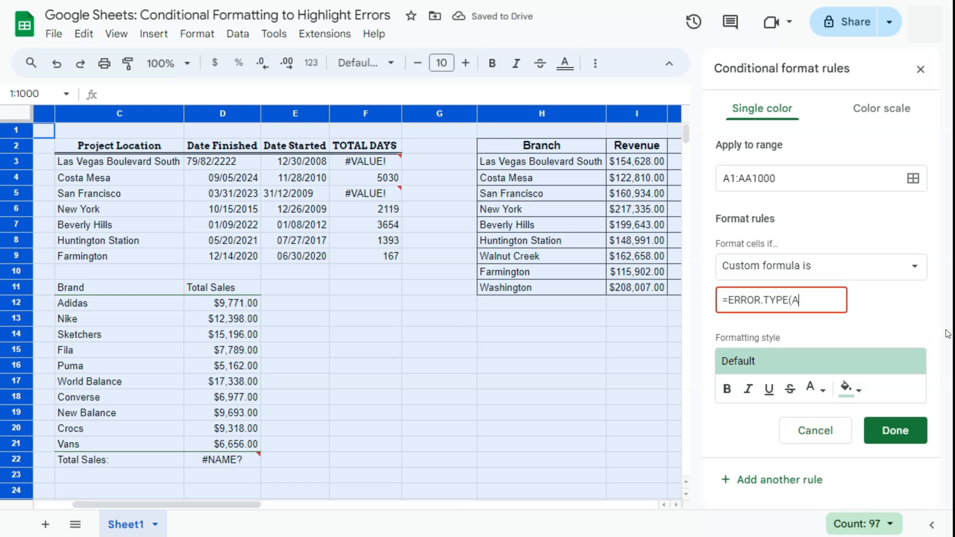
text(1))
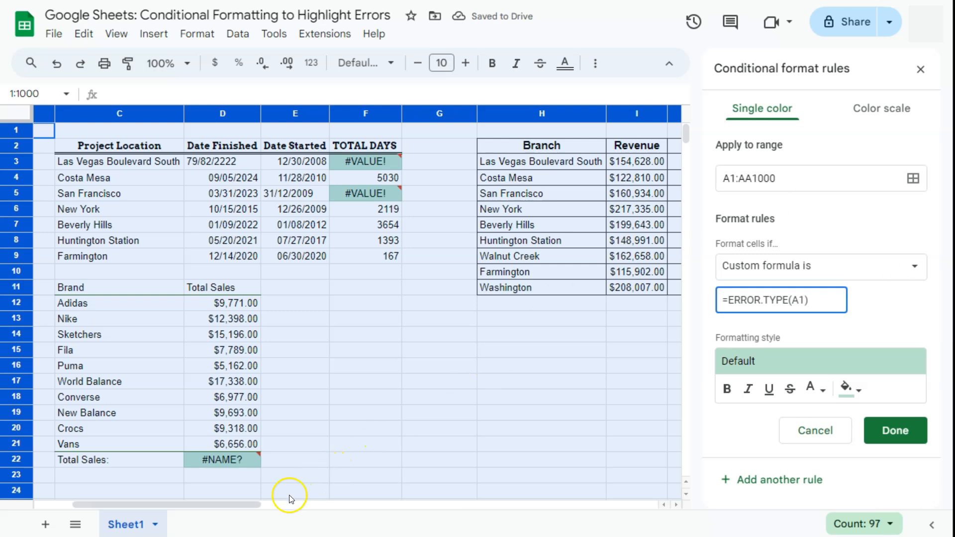
Give the rule a red fill colour and save it with Done
drag(255, 506, 296, 505)
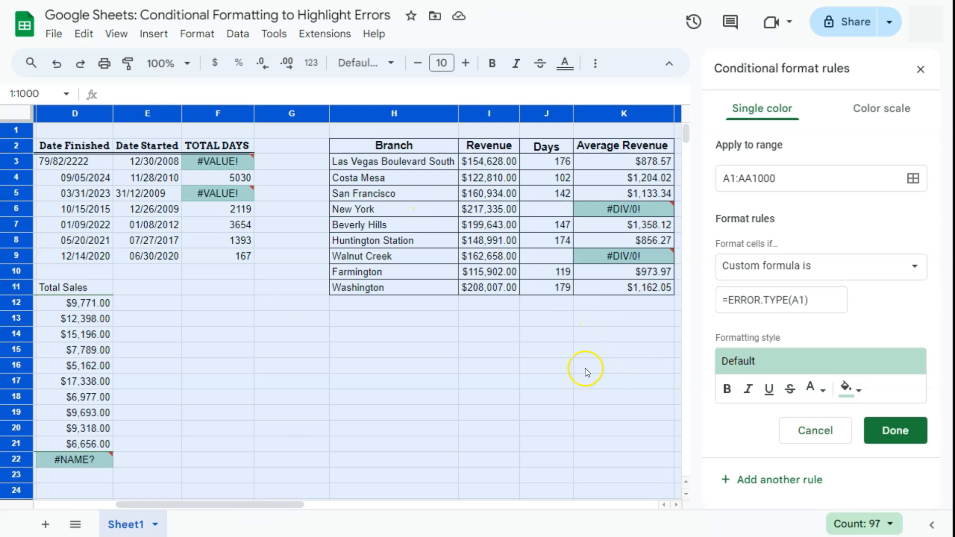
click(847, 388)
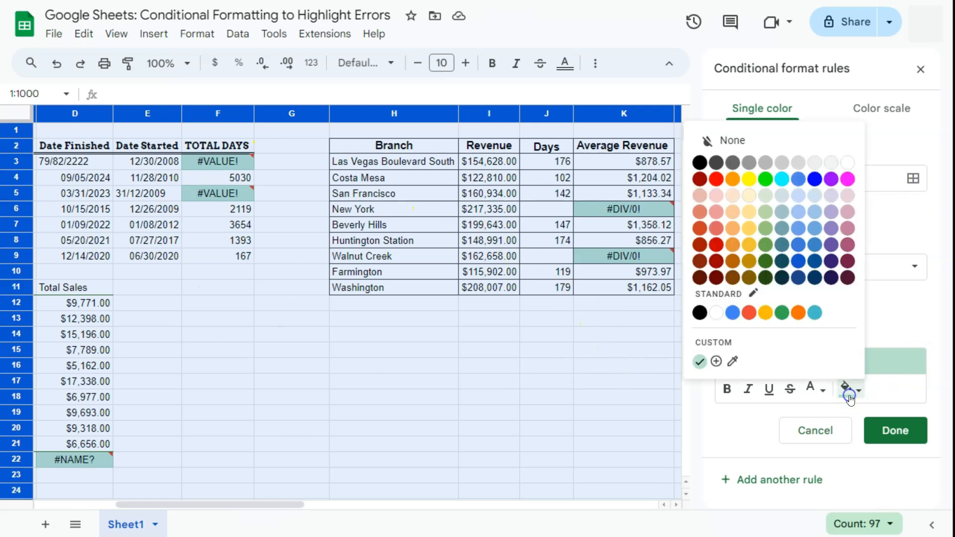
click(717, 180)
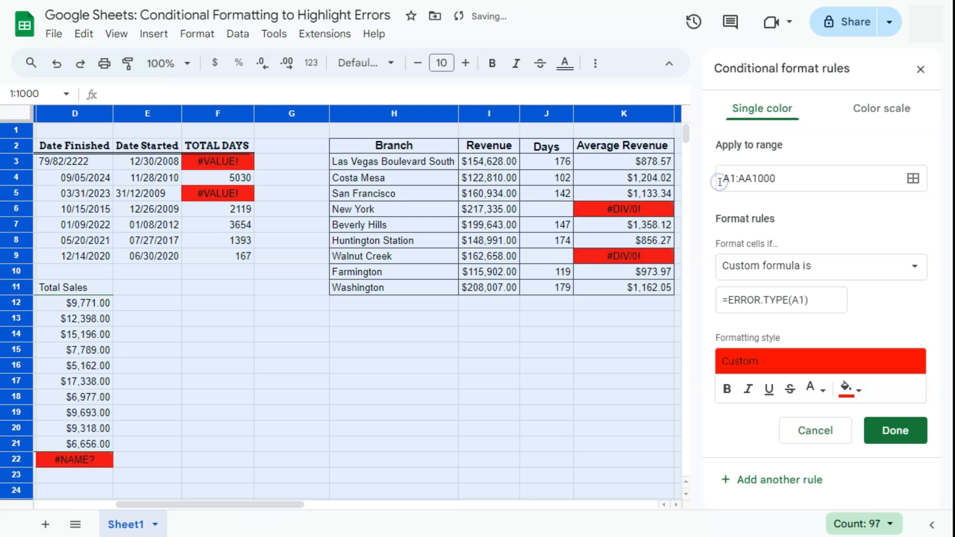
mouse_move(205, 504)
mouse_down()
mouse_move(191, 506)
mouse_move(202, 506)
mouse_up()
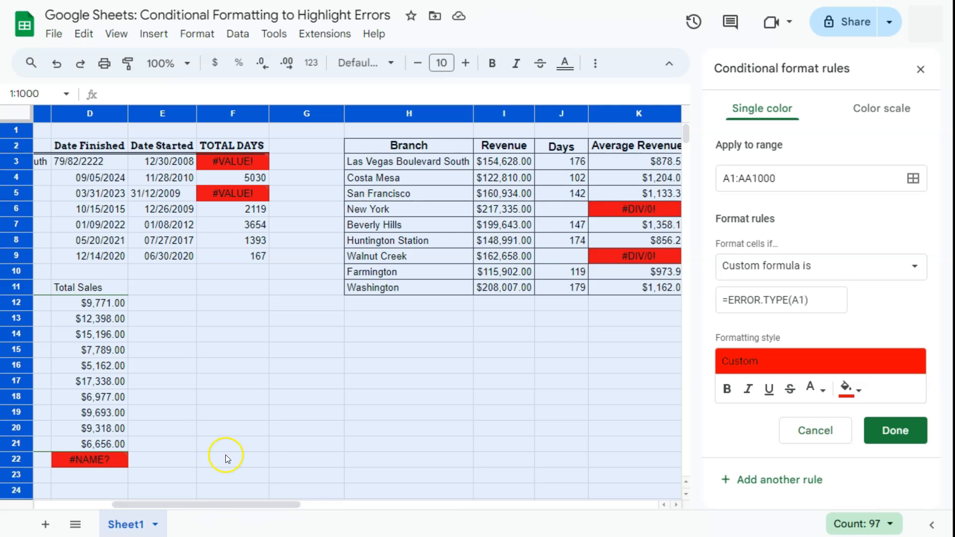
click(878, 429)
Return to the sheet and scroll left to show the #VALUE!, #NAME? and #DIV/0! cells in column A
click(461, 324)
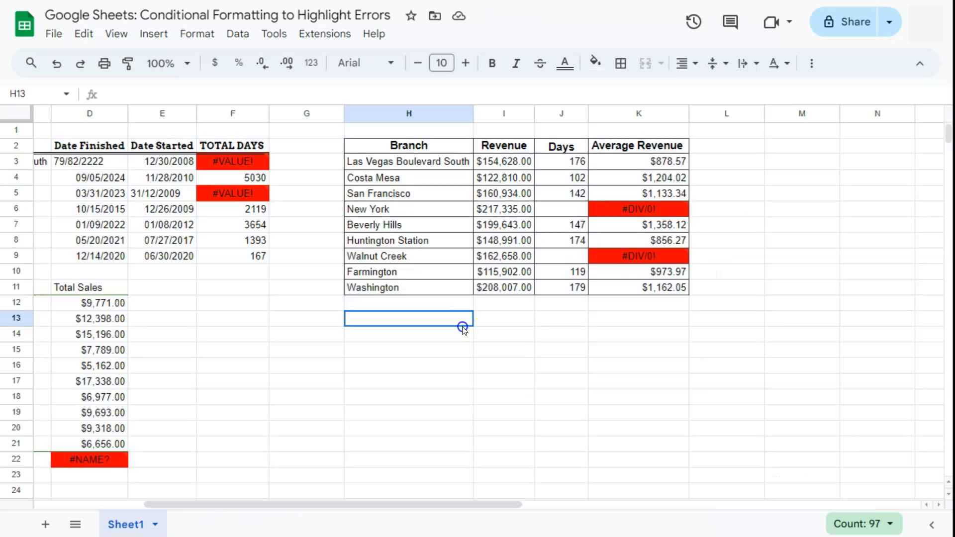
drag(243, 505, 187, 506)
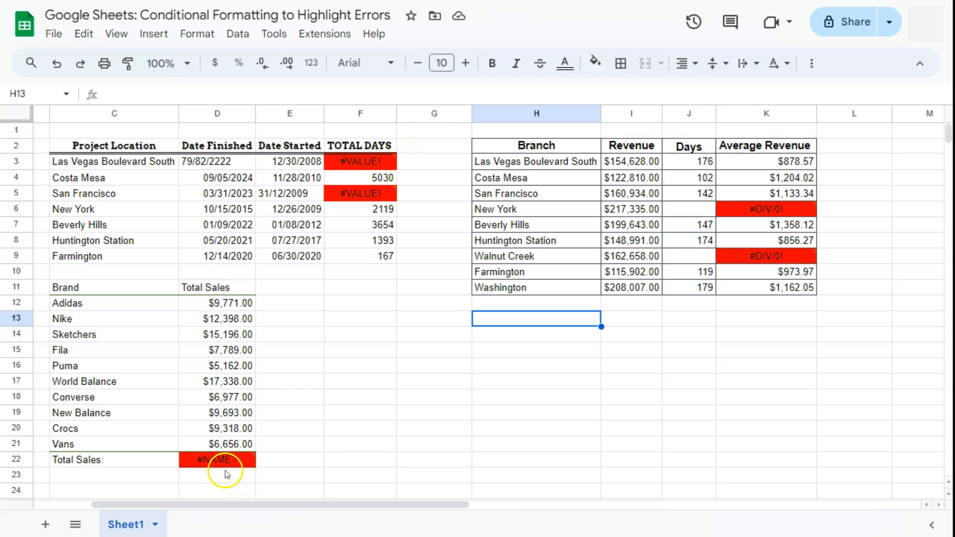
mouse_move(785, 213)
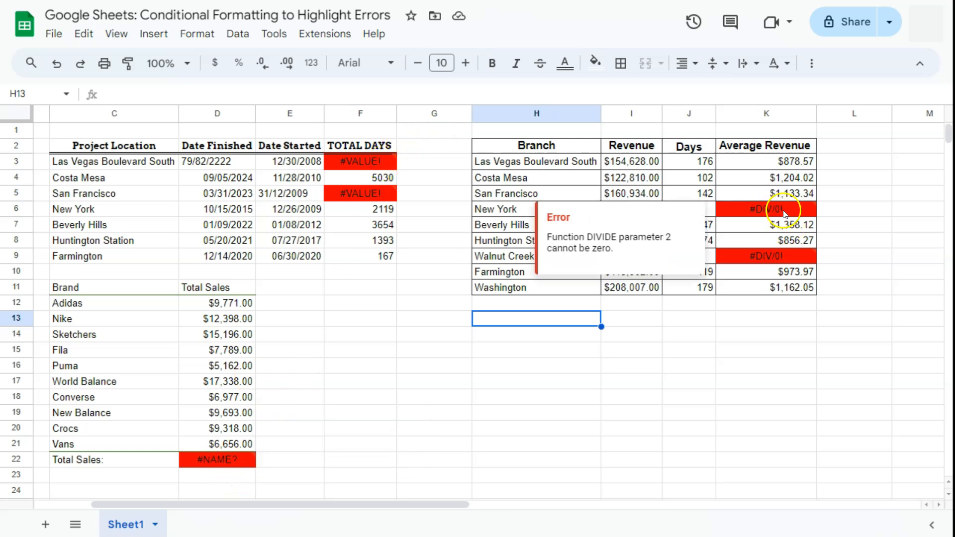
click(417, 287)
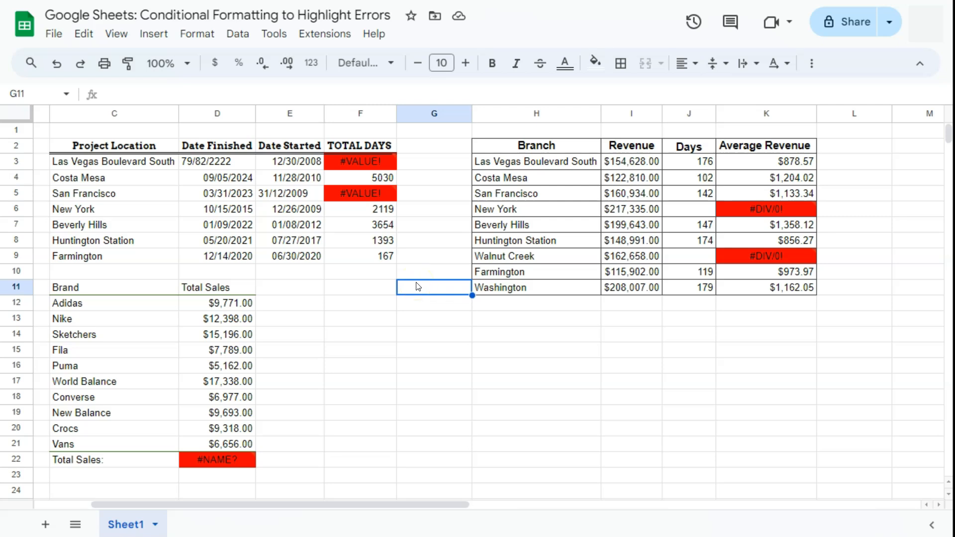
drag(373, 505, 374, 505)
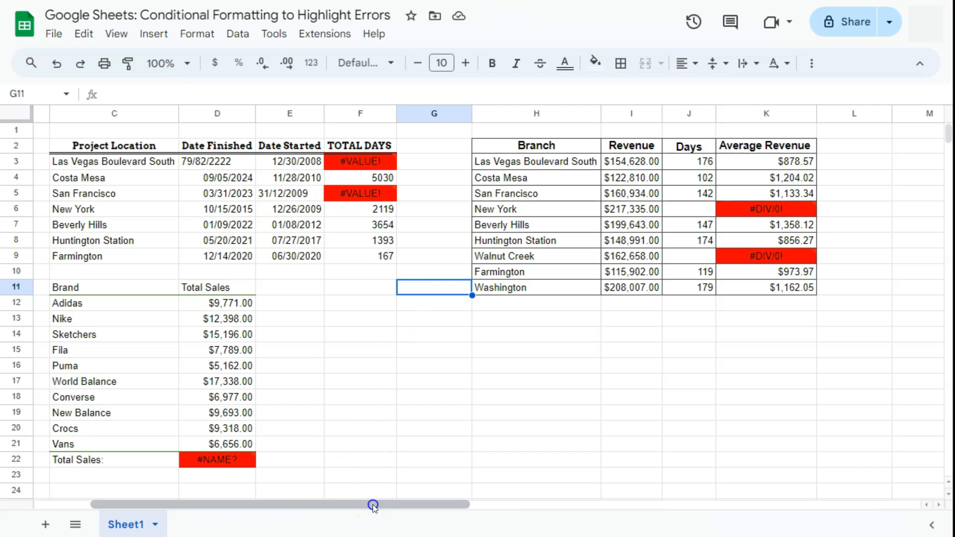
drag(374, 505, 301, 508)
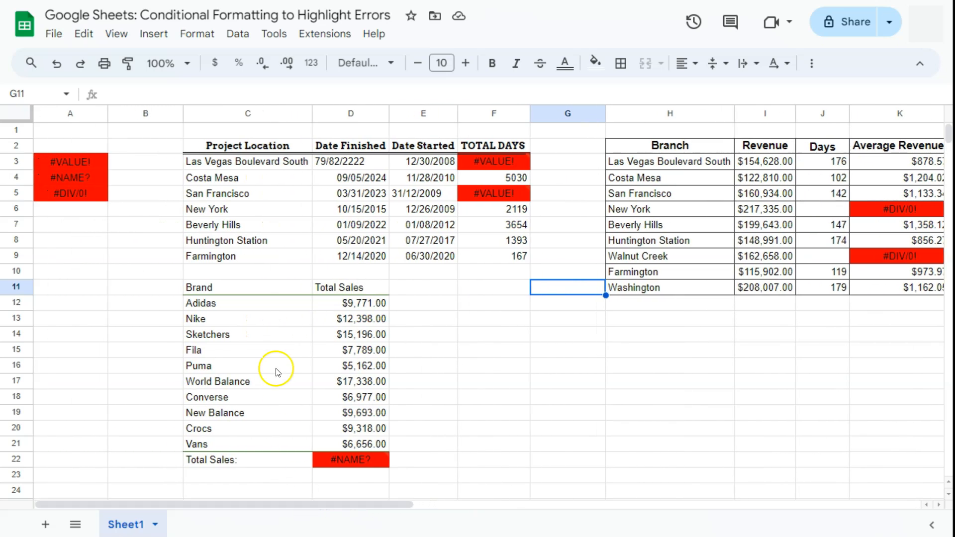
Check the red-filled sample error cells A3 to A5, ending back on the #VALUE! cell A3
click(92, 159)
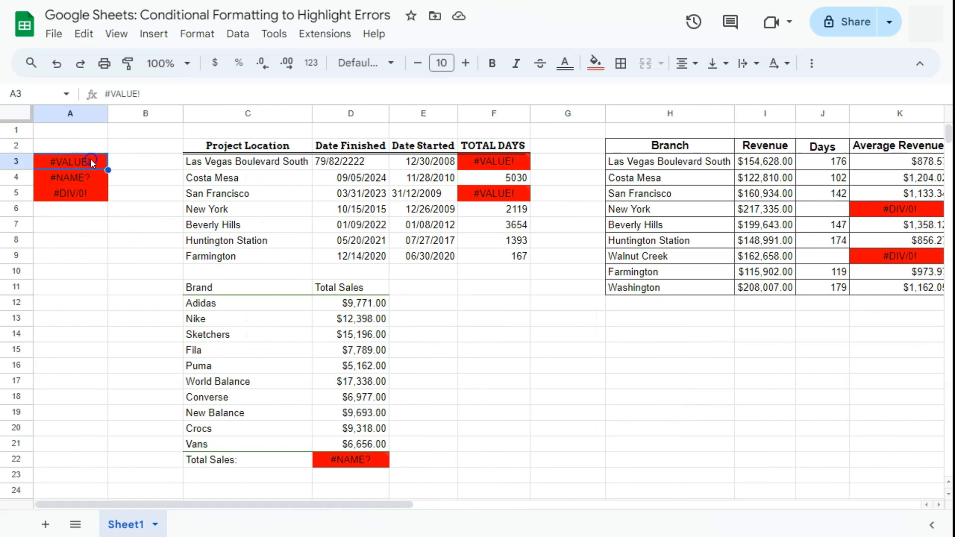
click(96, 178)
click(95, 194)
click(95, 162)
Reopen the =ERROR.TYPE(A1) conditional formatting rule and place the cursor in its formula box
click(193, 35)
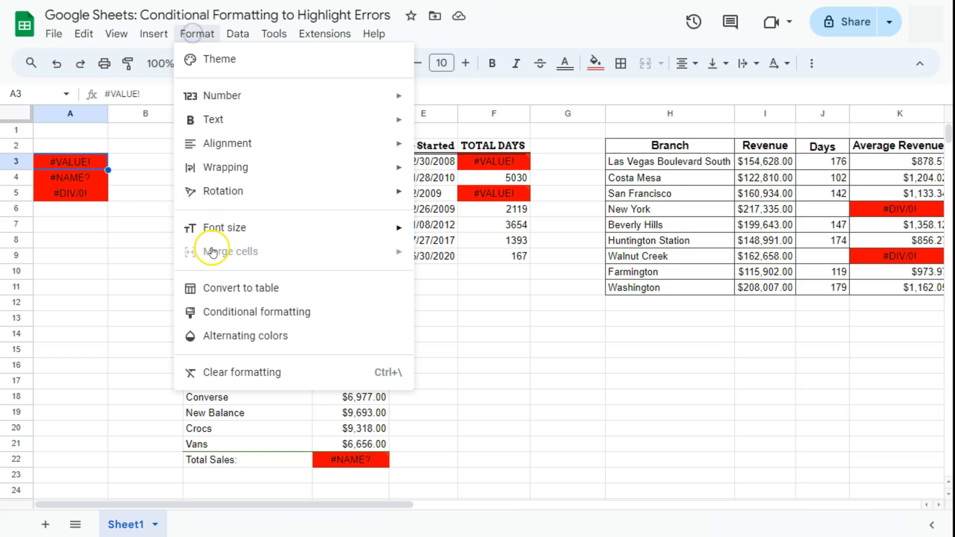
click(219, 312)
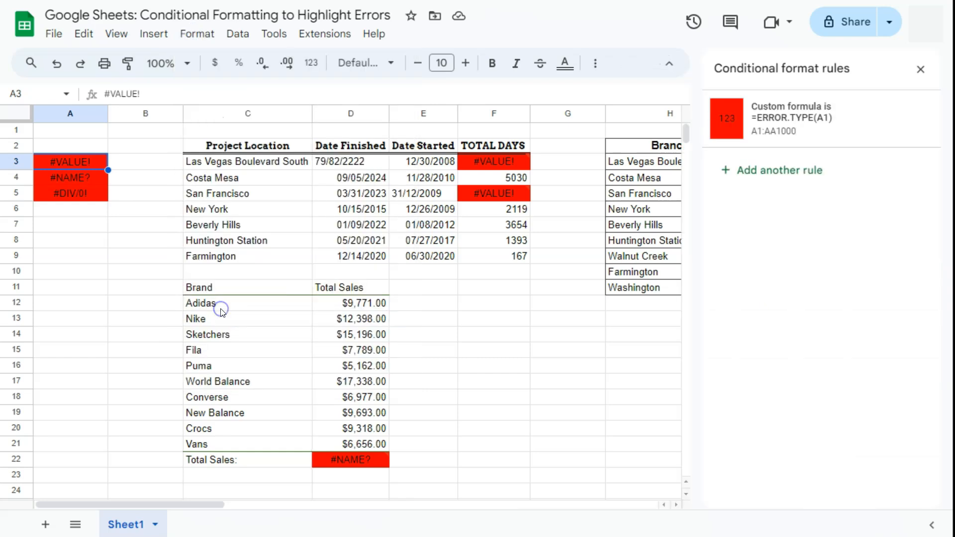
click(789, 114)
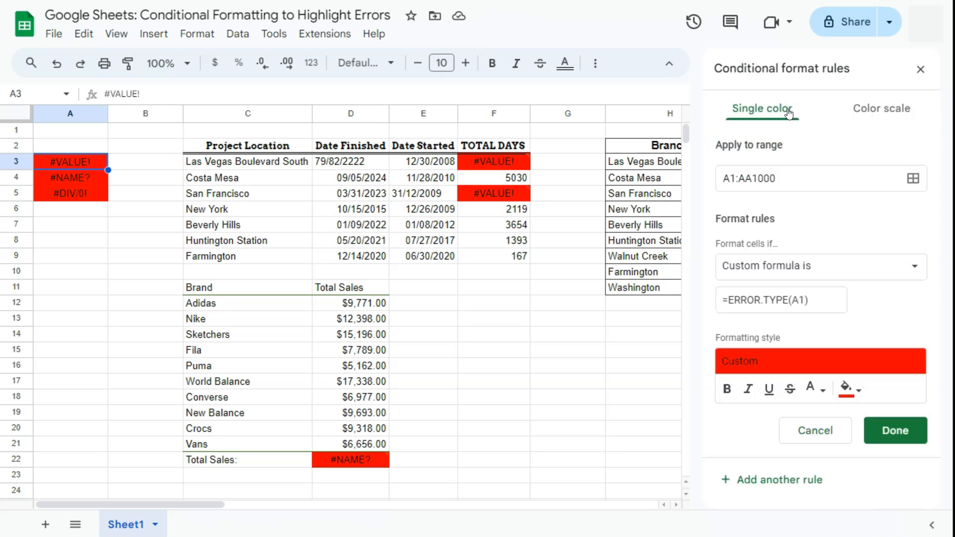
click(814, 302)
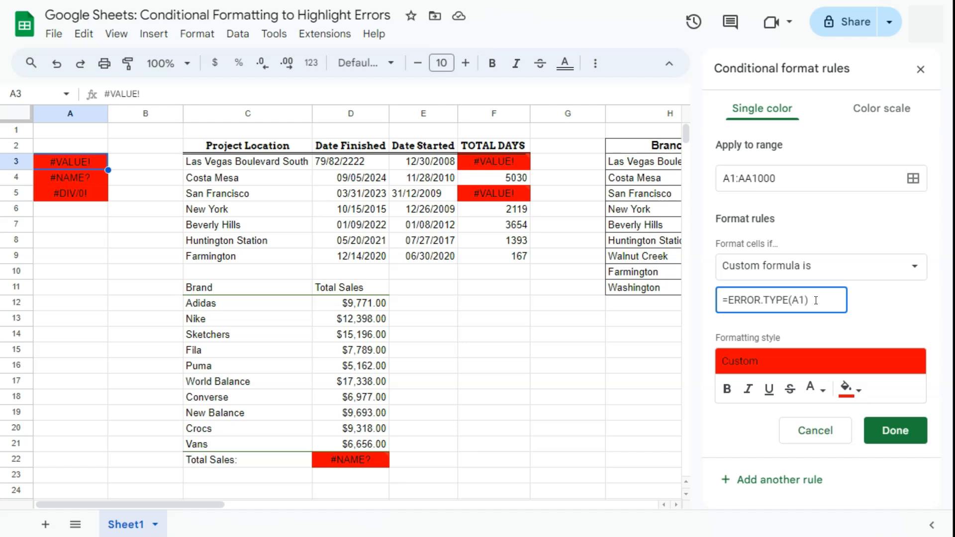
Change the custom formula to =ERROR.TYPE(A1)=3
click(815, 294)
text(=)
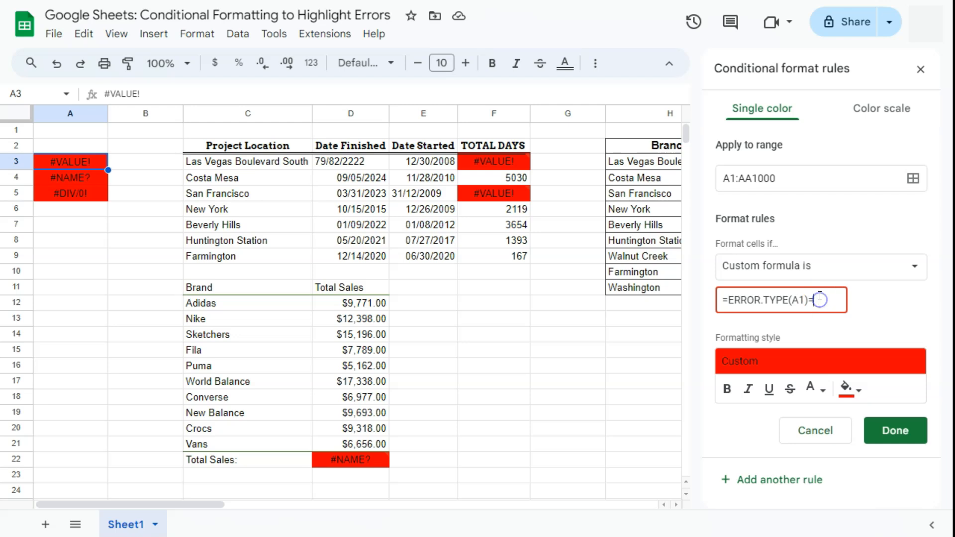
text(3)
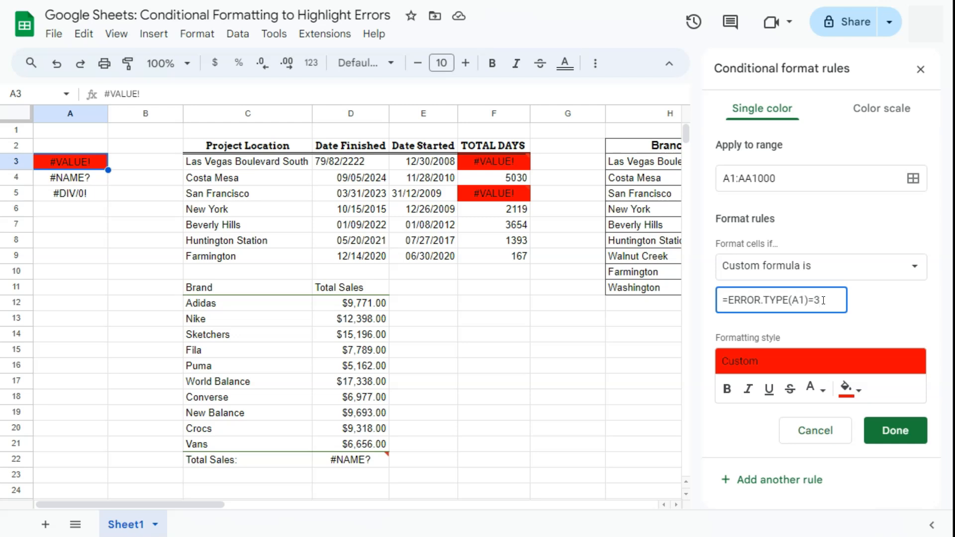
Switch the rule's fill to light red, save it, and close the conditional formatting panel
click(850, 389)
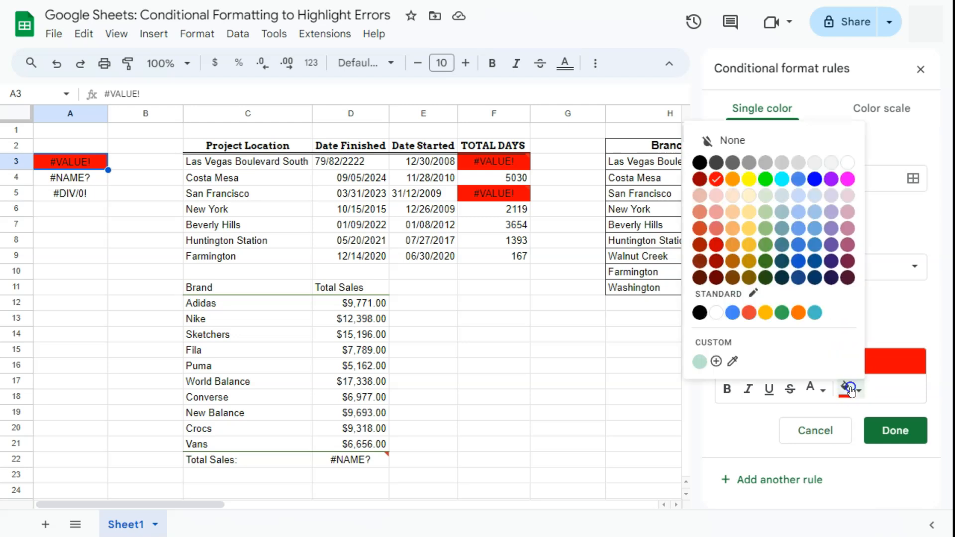
click(717, 213)
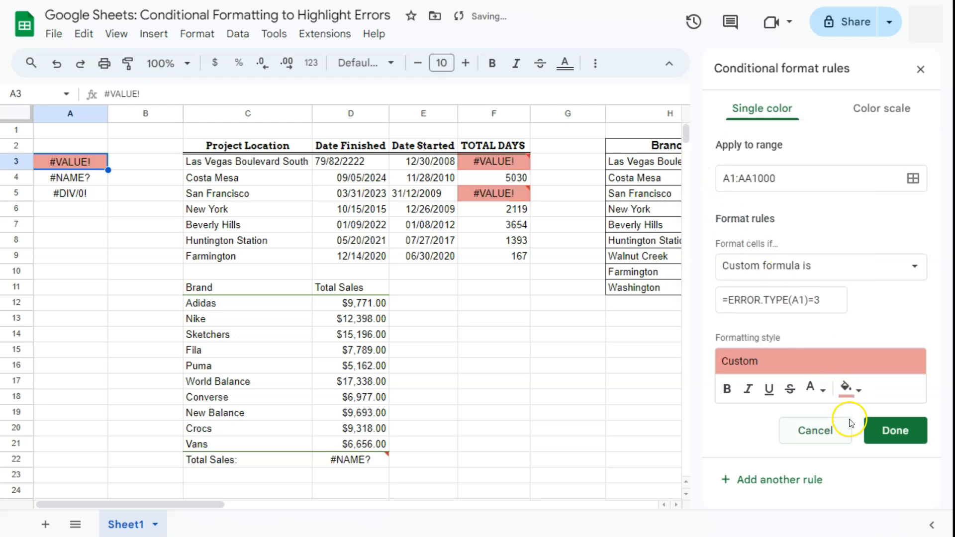
click(893, 431)
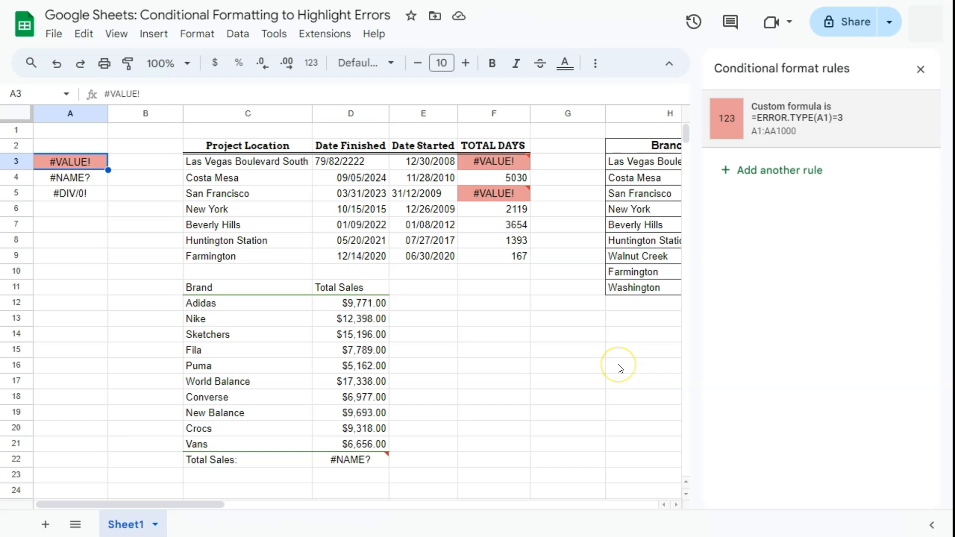
click(921, 69)
click(567, 199)
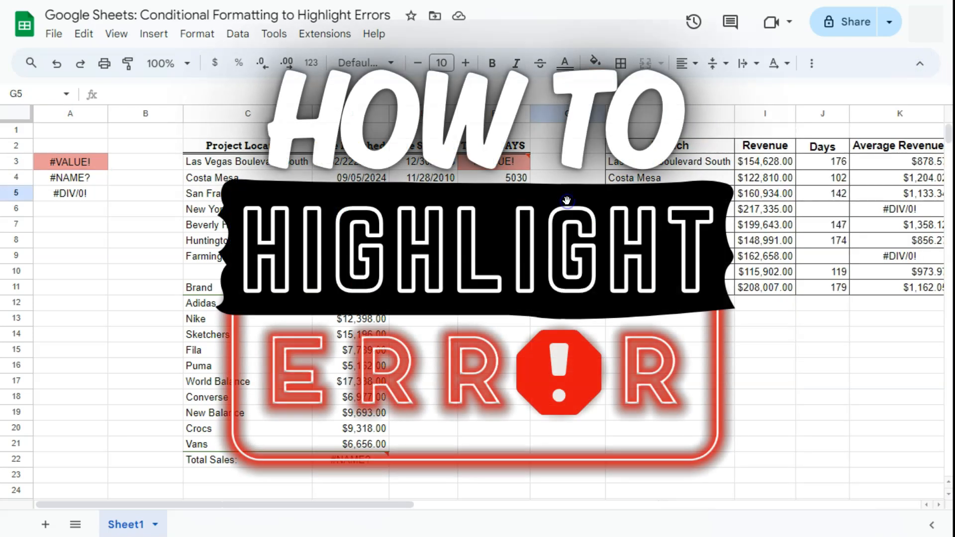